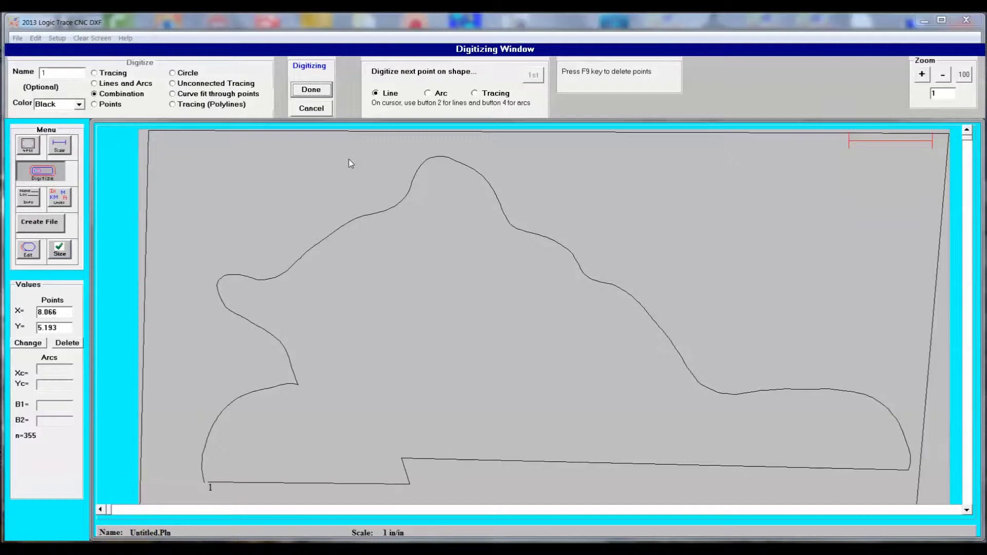
Step: Finish tracing the outer outline and join it back to its starting point as a closed contour
{"action": "left_click", "coordinate": [305, 90]}
{"action": "left_click", "coordinate": [496, 319]}
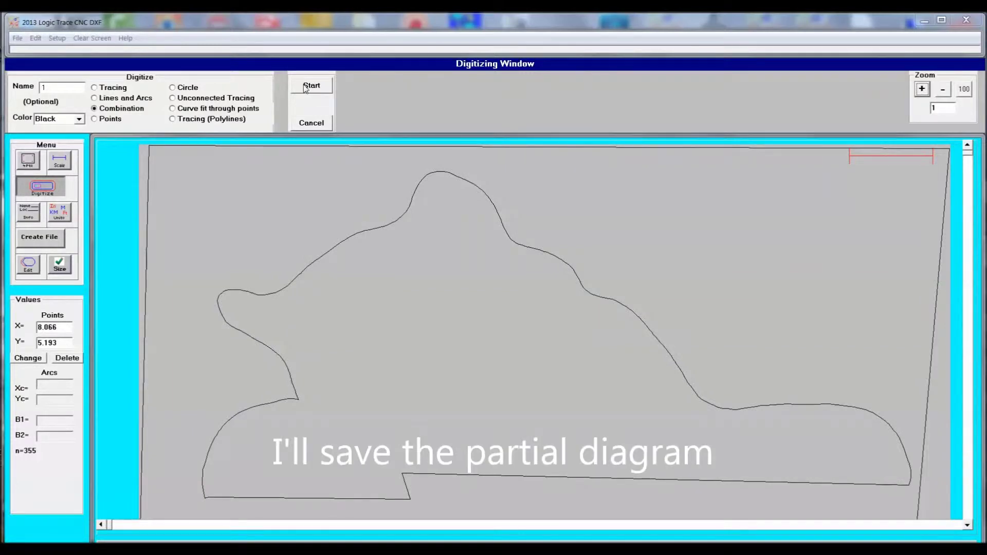
Step: Trace the inner handle hole freehand and close it as a 143-point contour
{"action": "left_click", "coordinate": [309, 85]}
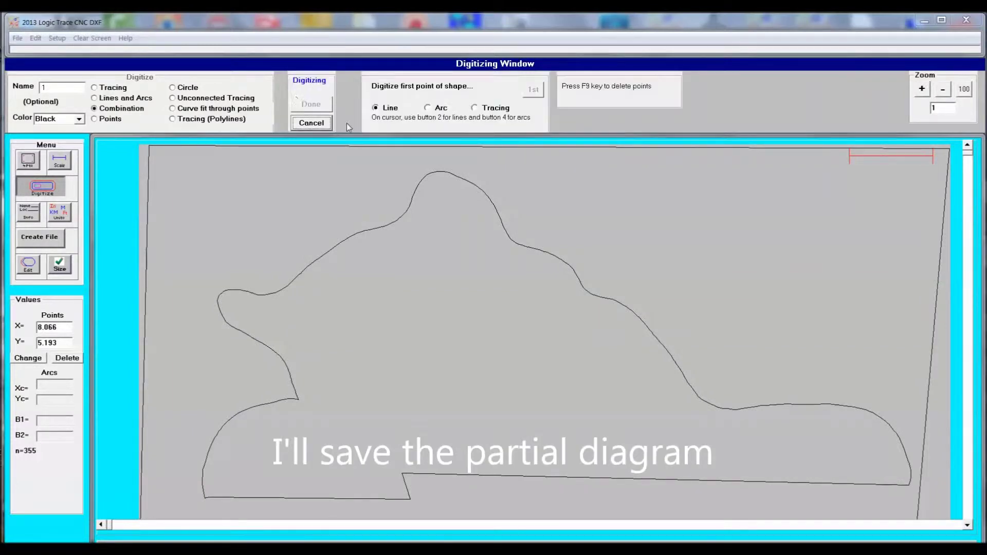
{"action": "left_click", "coordinate": [474, 108]}
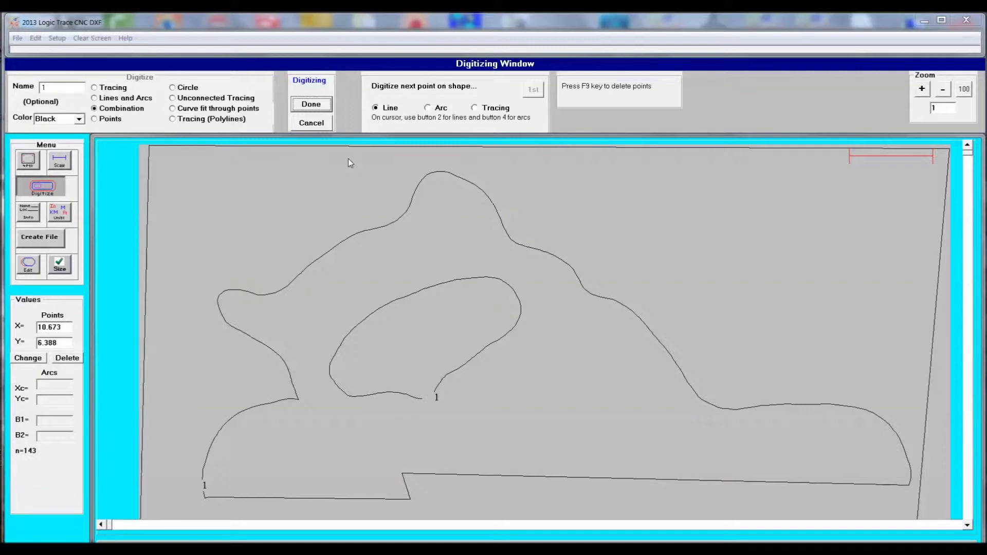
{"action": "left_click", "coordinate": [311, 104]}
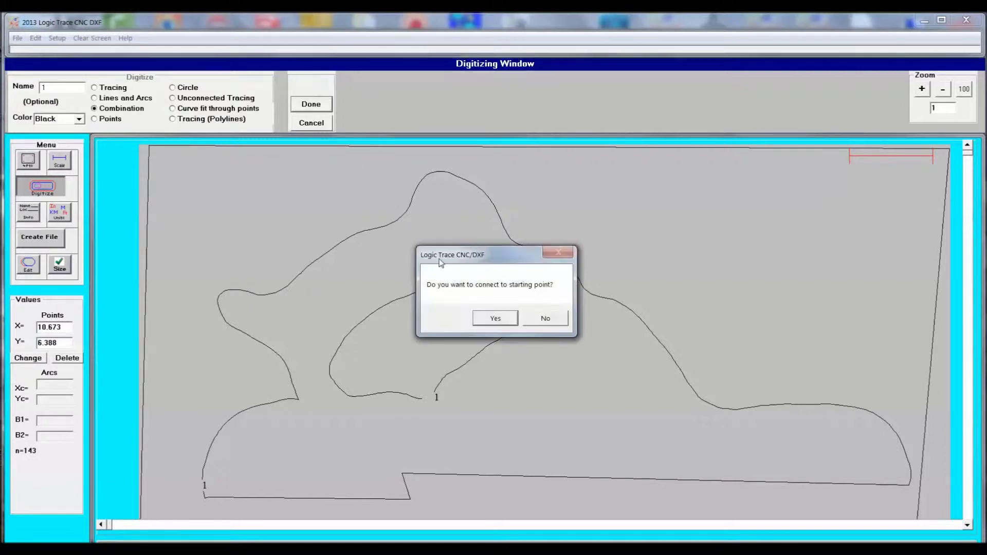
{"action": "left_click", "coordinate": [491, 317]}
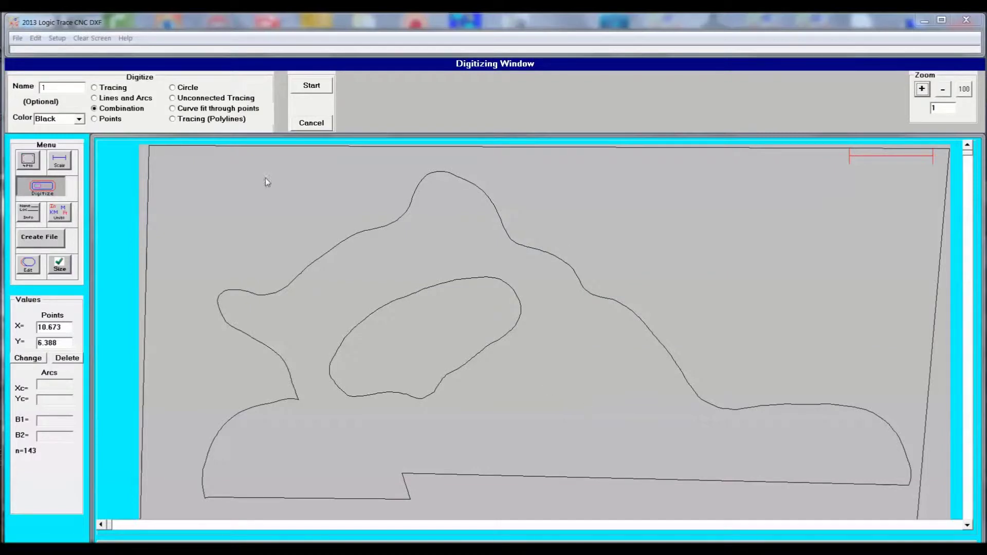
Step: Save both traced contours as the DXF file 'push'
{"action": "left_click", "coordinate": [35, 242]}
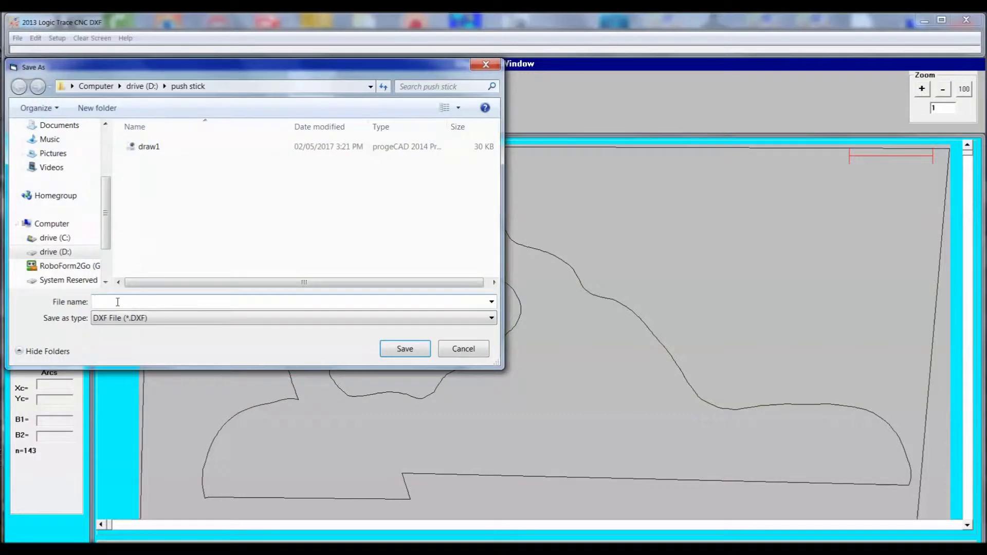
{"action": "type", "text": "push1"}
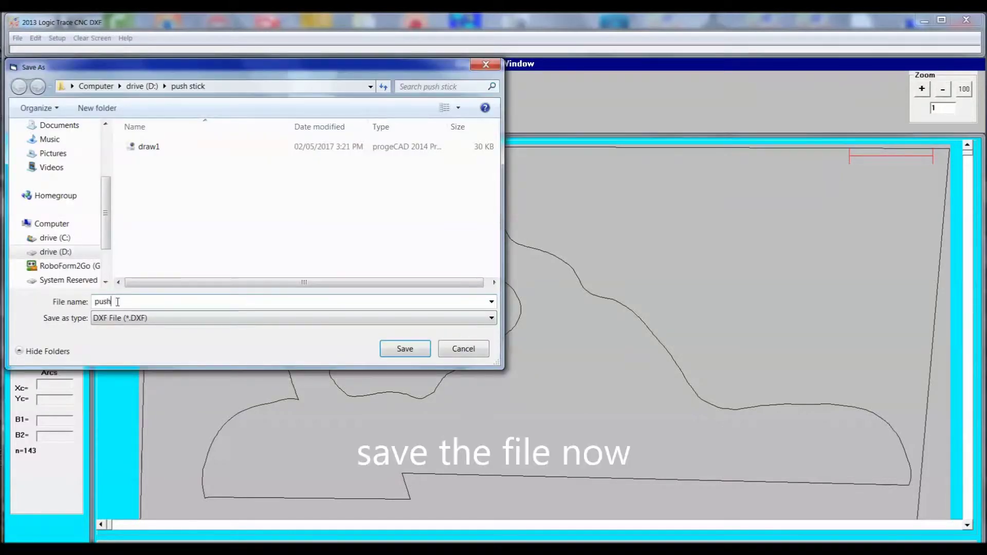
{"action": "key", "text": "Return"}
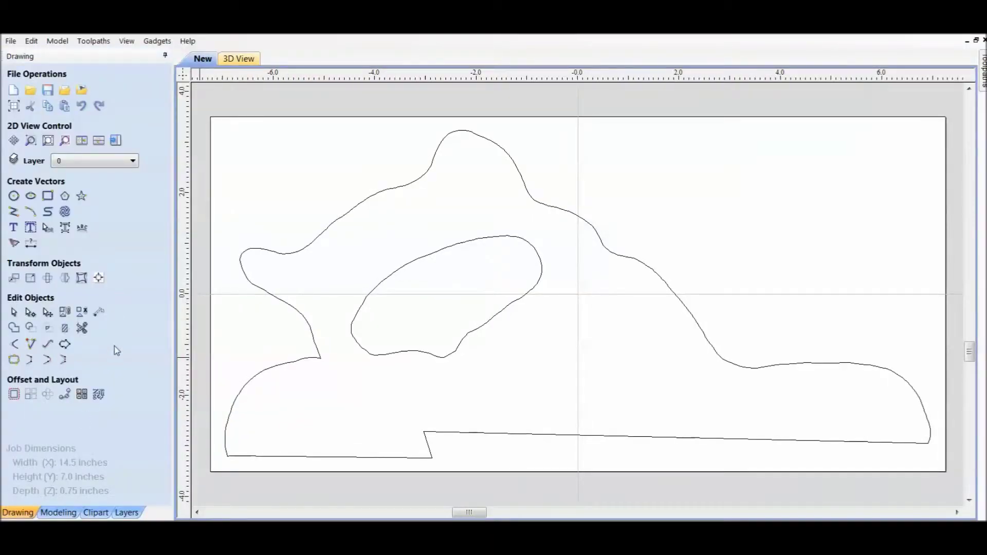
Step: Save the imported Aspire project as 'push'
{"action": "left_click", "coordinate": [10, 41]}
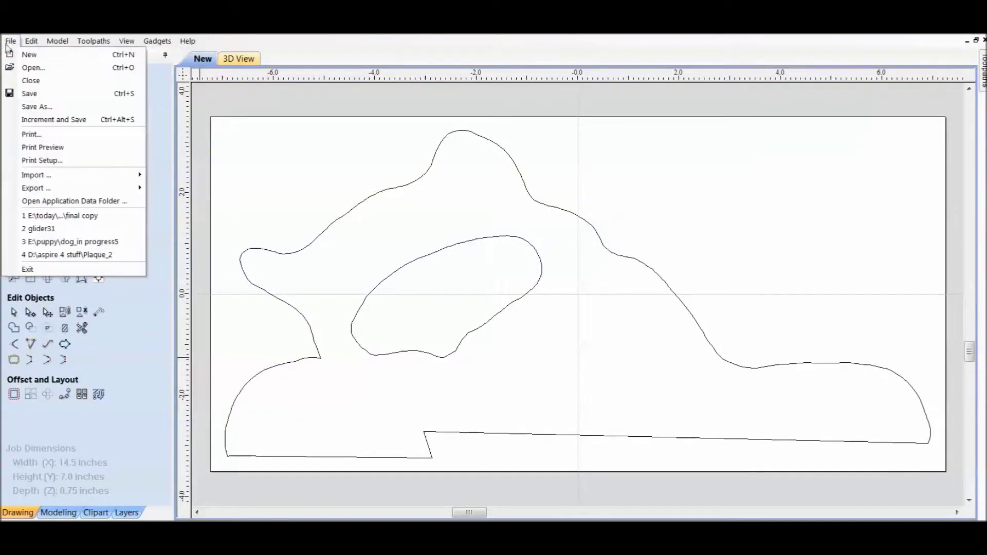
{"action": "left_click", "coordinate": [46, 107]}
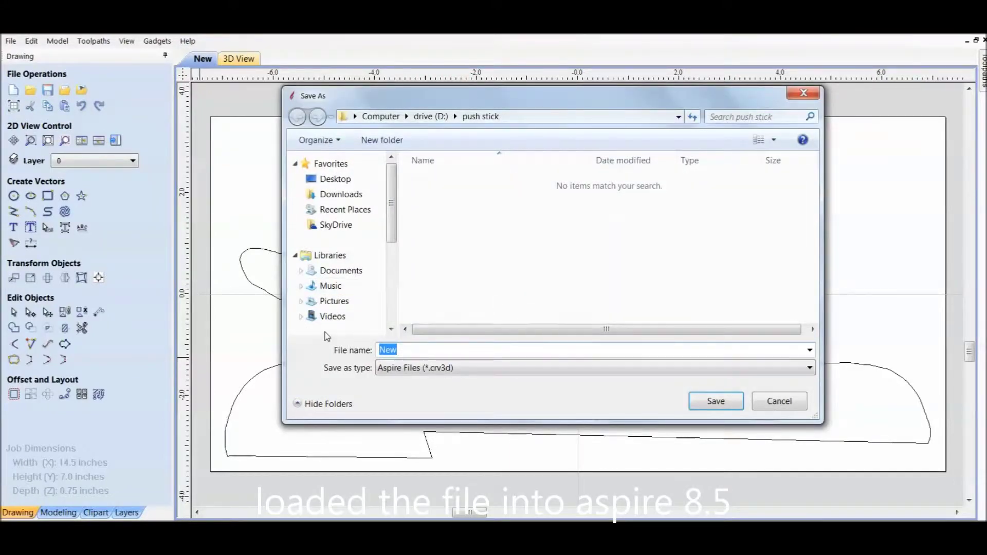
{"action": "type", "text": "push"}
{"action": "key", "text": "Return"}
Step: Measure the push stick's overall span and the height of the bottom notch
{"action": "left_click", "coordinate": [99, 311]}
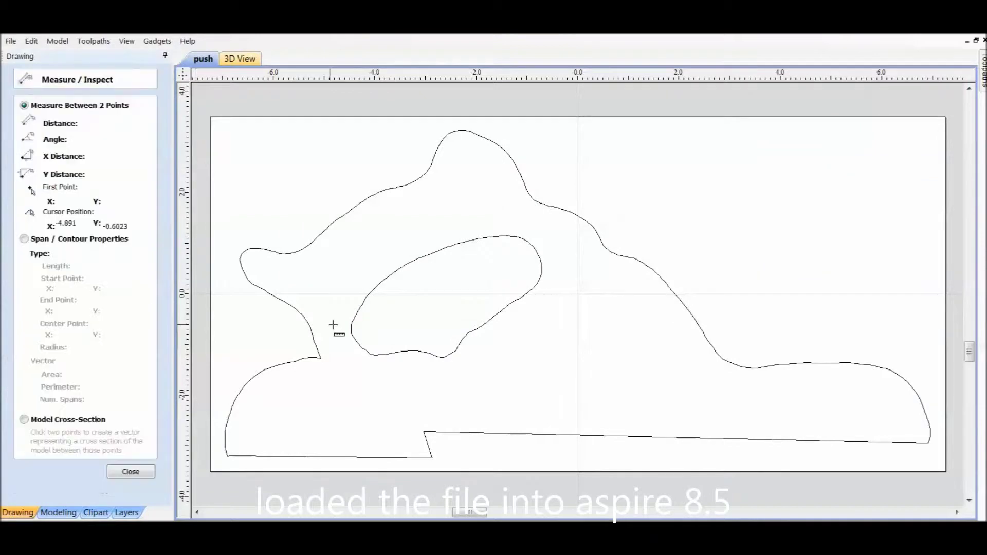
{"action": "mouse_move", "coordinate": [353, 332]}
{"action": "left_mouse_down"}
{"action": "mouse_move", "coordinate": [539, 255]}
{"action": "mouse_move", "coordinate": [368, 348]}
{"action": "mouse_move", "coordinate": [50, 375]}
{"action": "mouse_move", "coordinate": [347, 459]}
{"action": "left_mouse_up"}
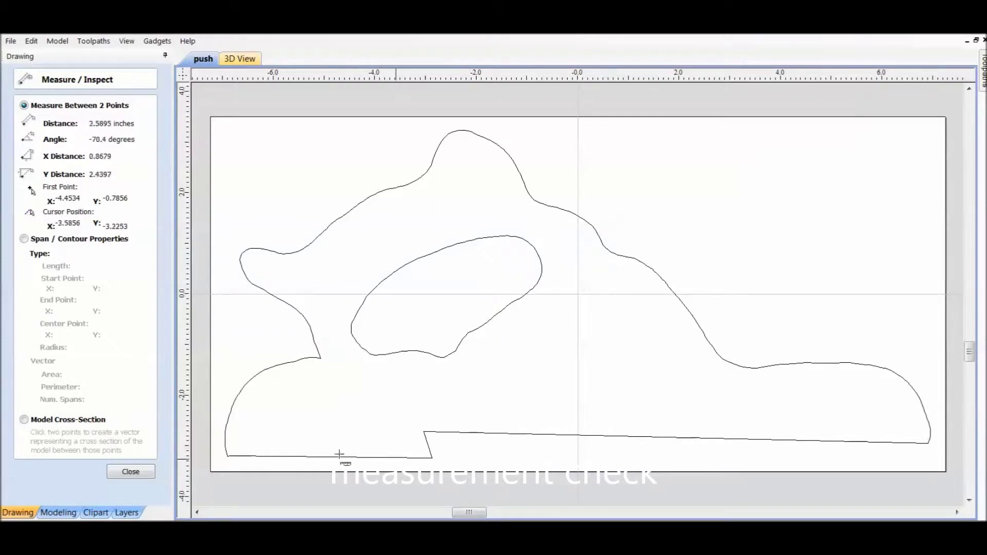
{"action": "left_click", "coordinate": [131, 471]}
{"action": "left_click", "coordinate": [96, 317]}
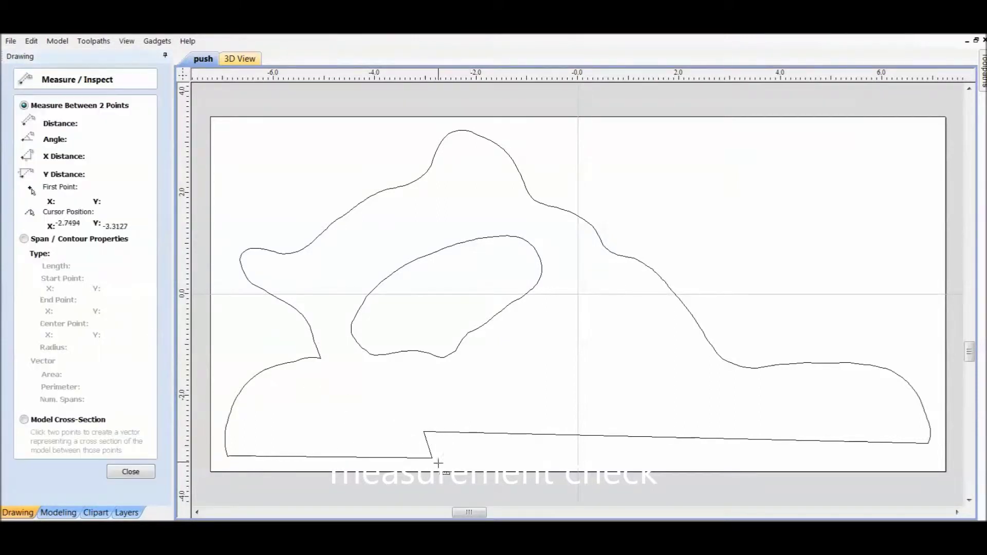
{"action": "left_click_drag", "start_coordinate": [433, 457], "coordinate": [433, 432]}
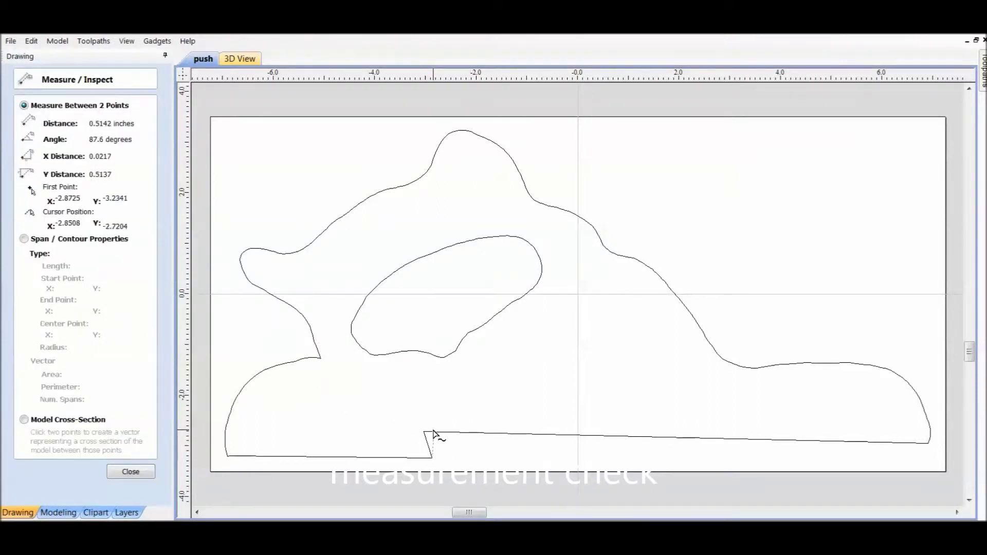
{"action": "left_click", "coordinate": [131, 471]}
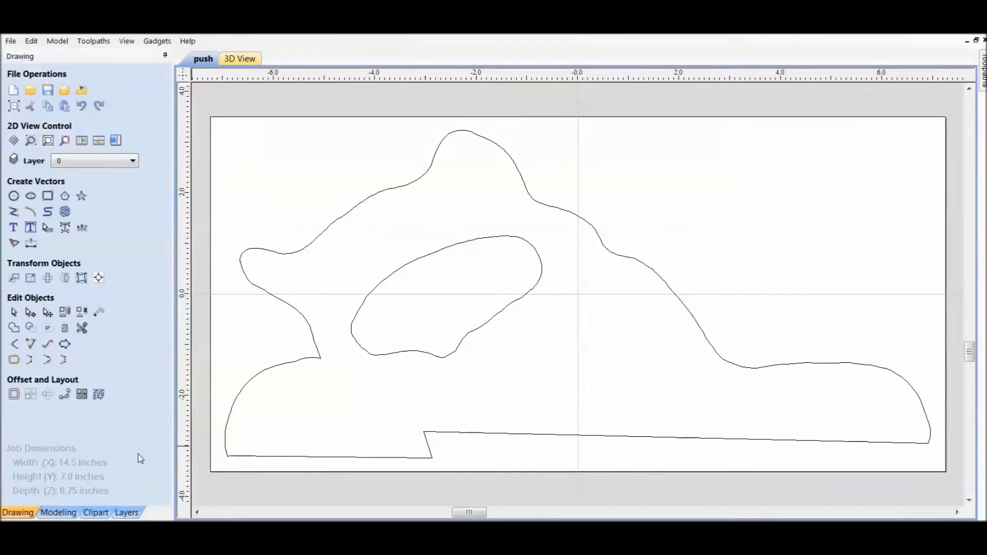
Step: Confirm the design has no open vectors and bring up the toolpath panel
{"action": "right_click", "coordinate": [282, 187]}
{"action": "left_click", "coordinate": [359, 315]}
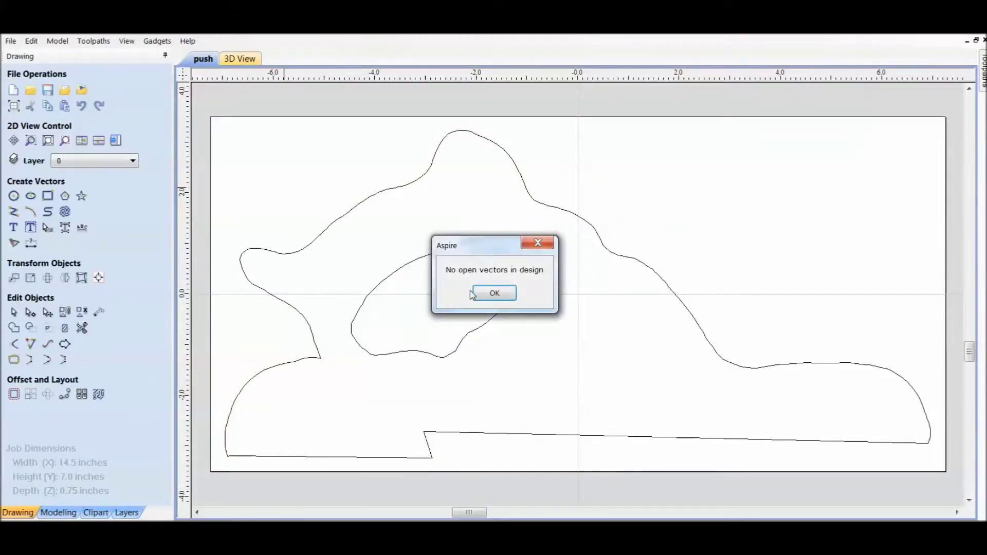
{"action": "left_click", "coordinate": [496, 295]}
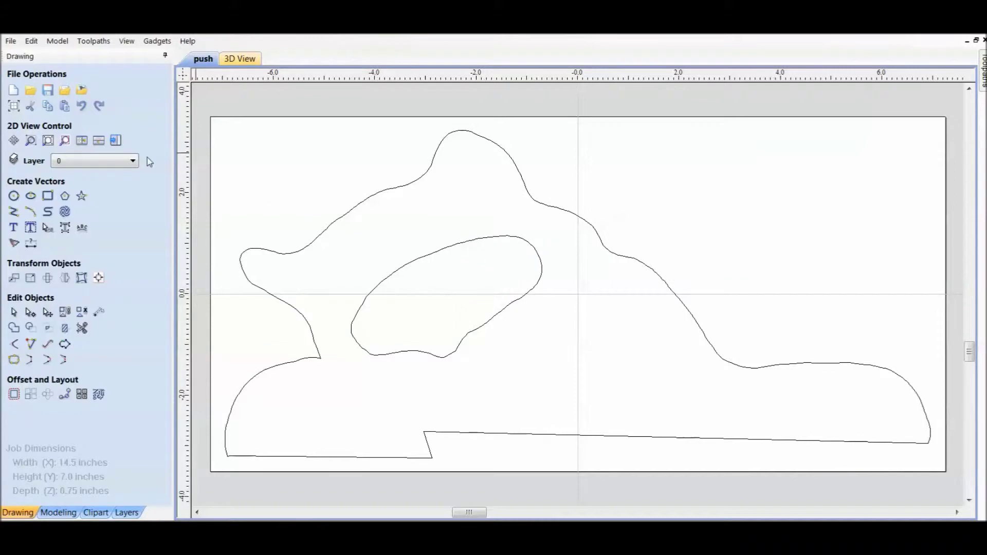
{"action": "left_click", "coordinate": [116, 140]}
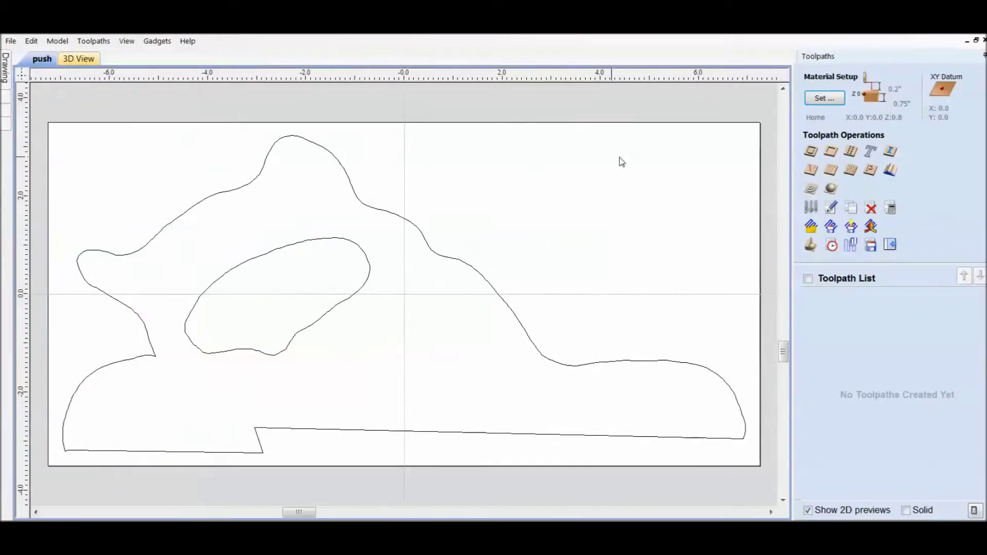
Step: Start a 2D profile toolpath with 0.76-inch cut depth and a 0.25-inch end mill
{"action": "left_click", "coordinate": [816, 154]}
{"action": "left_click", "coordinate": [918, 121]}
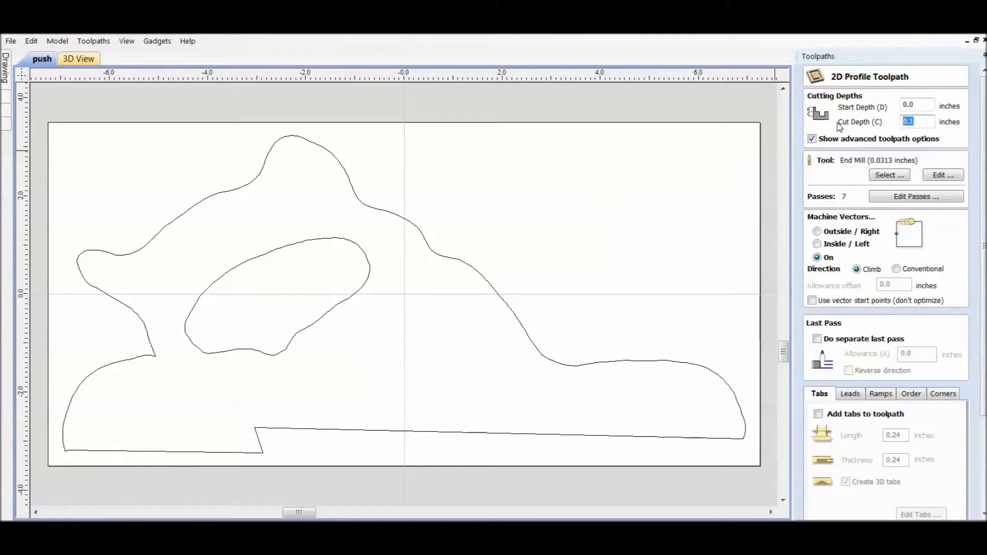
{"action": "type", "text": ".76"}
{"action": "left_click", "coordinate": [890, 175]}
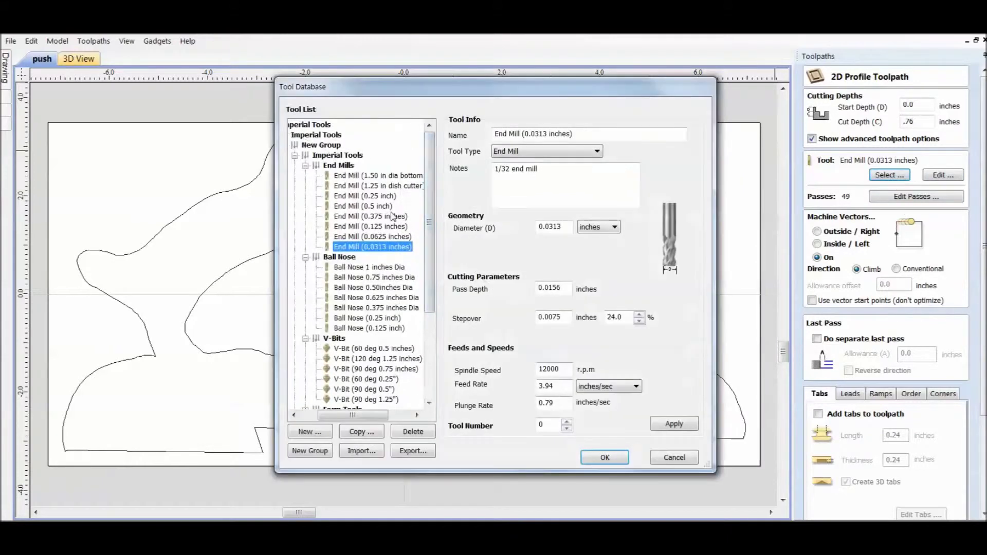
{"action": "left_click", "coordinate": [367, 196]}
{"action": "left_click", "coordinate": [653, 428]}
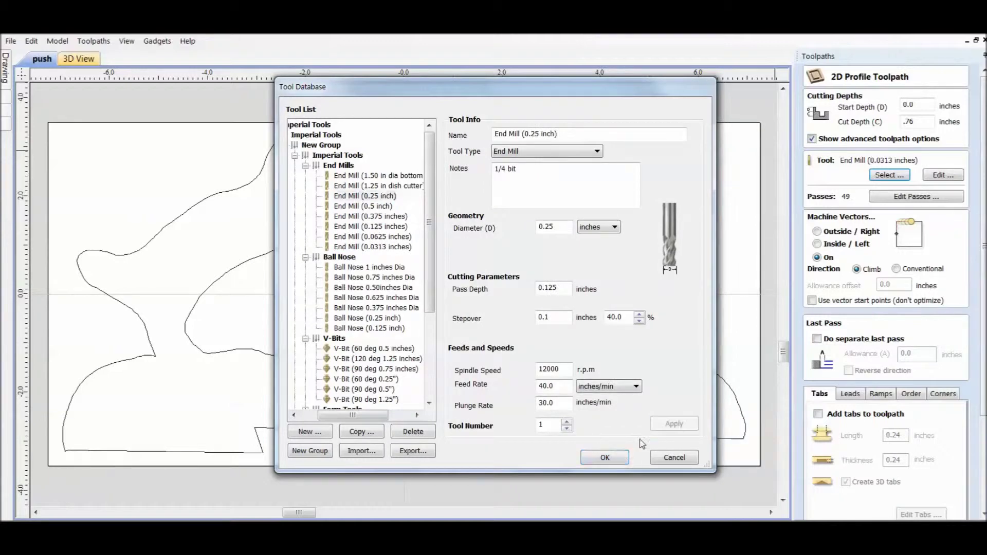
{"action": "left_click", "coordinate": [605, 457]}
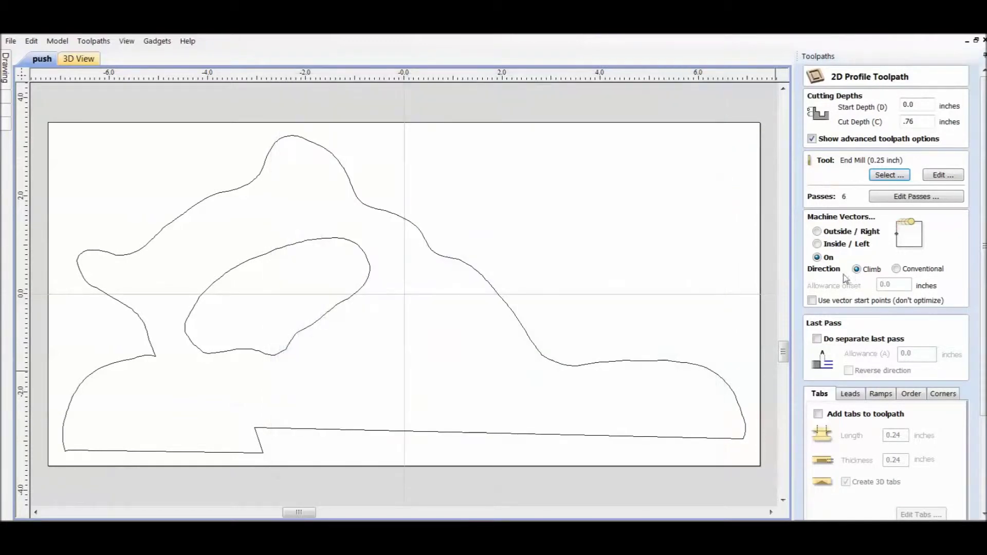
Step: Profile the outer outline on the outside, calculate it, and preview the cut groove
{"action": "left_click", "coordinate": [504, 304]}
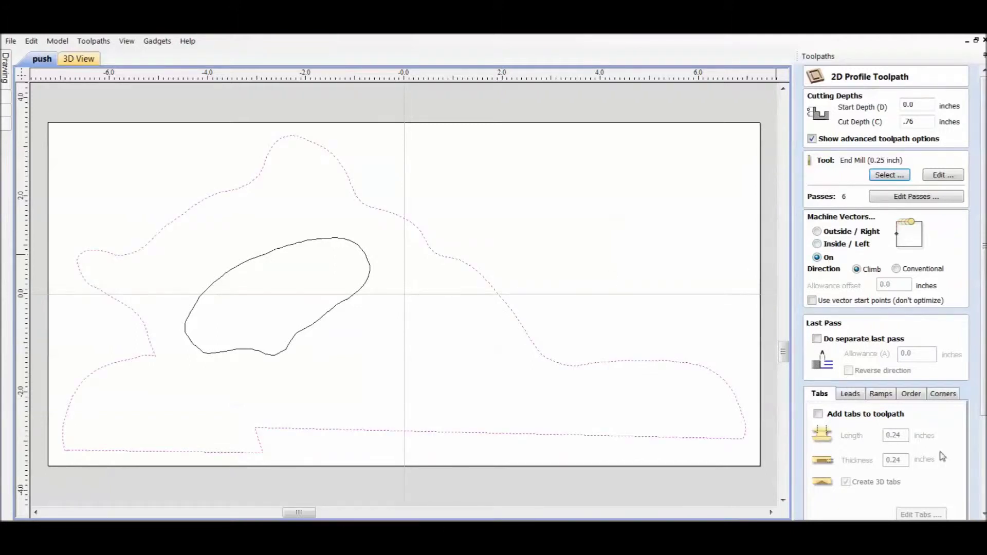
{"action": "scroll", "coordinate": [819, 119], "scroll_direction": "down", "scroll_amount": 3}
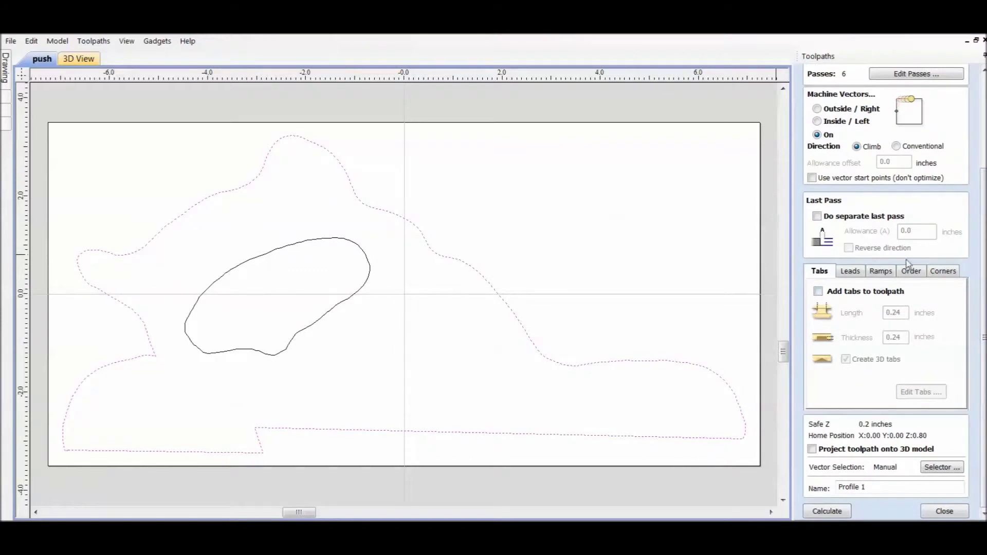
{"action": "left_click", "coordinate": [817, 109]}
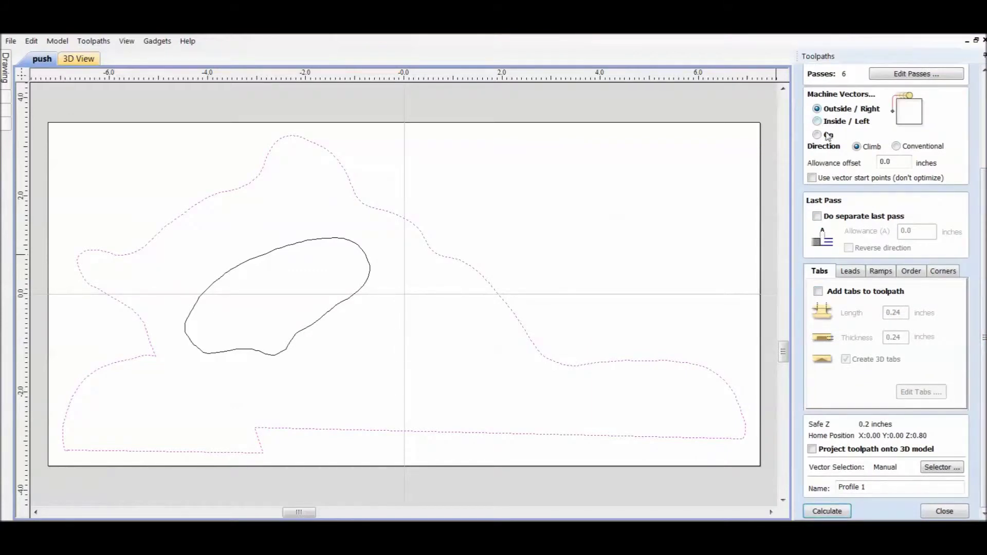
{"action": "left_click", "coordinate": [827, 511]}
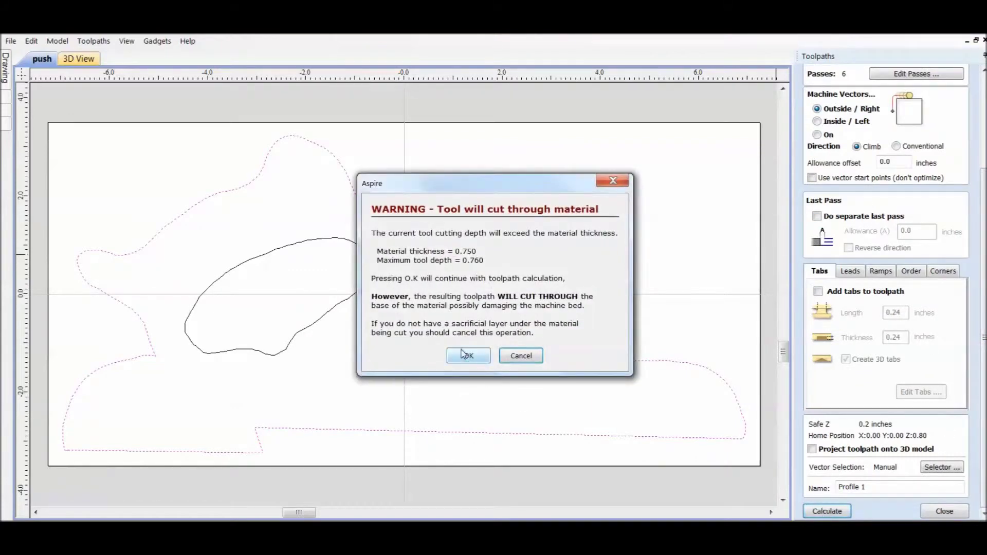
{"action": "left_click", "coordinate": [469, 354]}
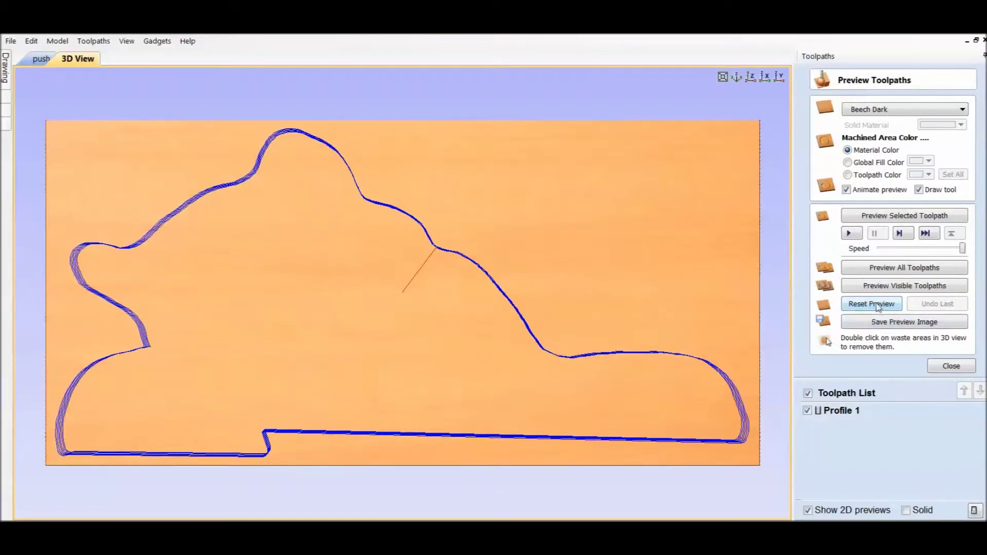
{"action": "left_click", "coordinate": [869, 289]}
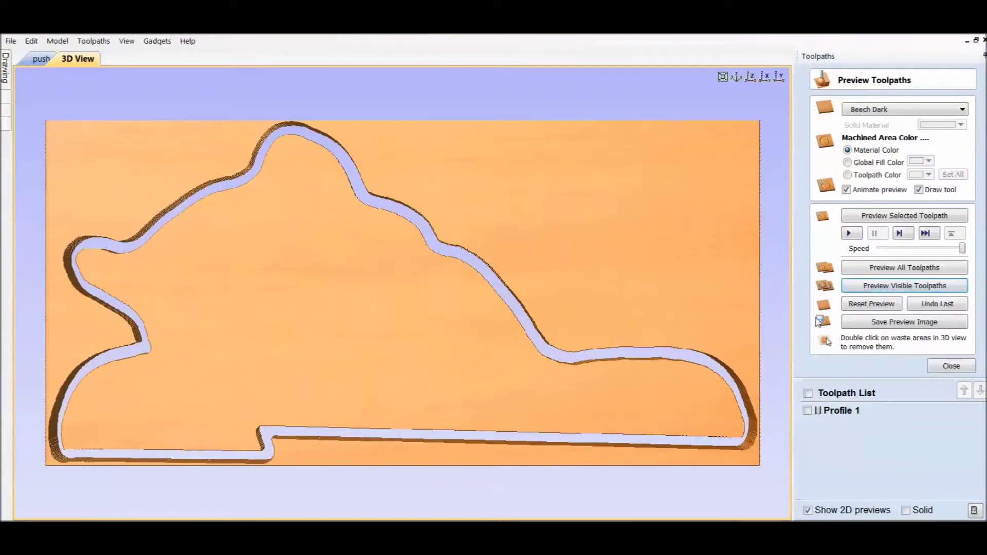
{"action": "left_click", "coordinate": [948, 367]}
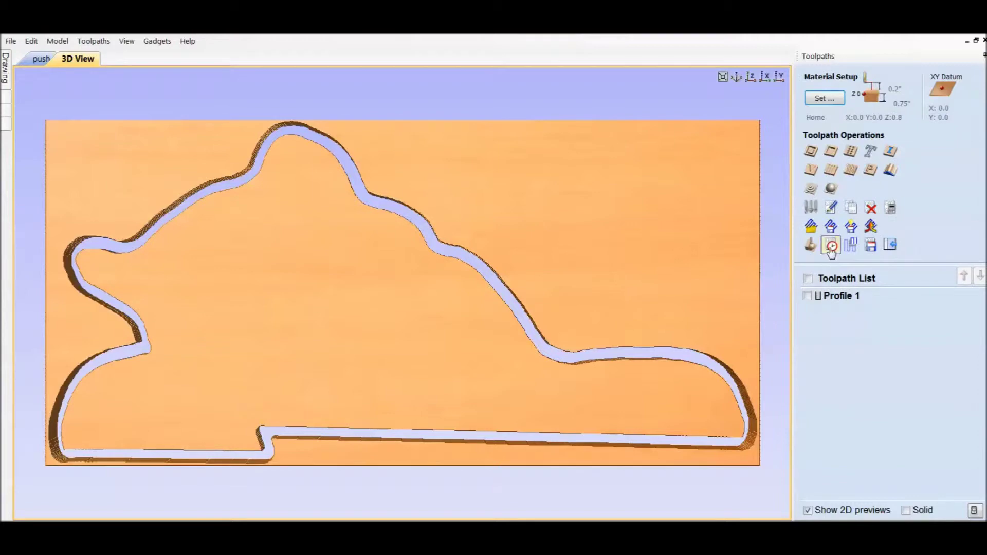
{"action": "left_click", "coordinate": [41, 58]}
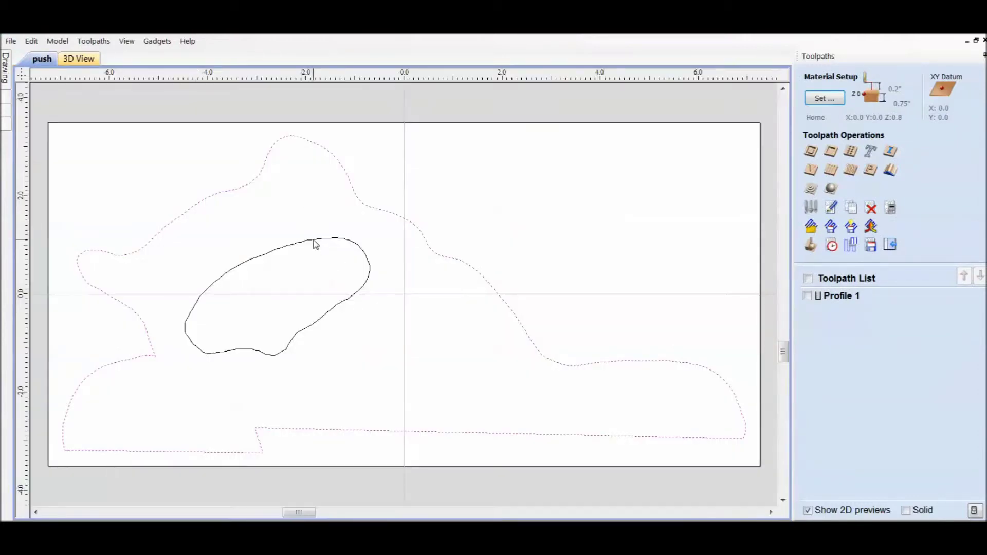
Step: Create Profile 2, an inside profile toolpath around the inner handle loop
{"action": "left_click", "coordinate": [315, 239]}
{"action": "left_click", "coordinate": [811, 151]}
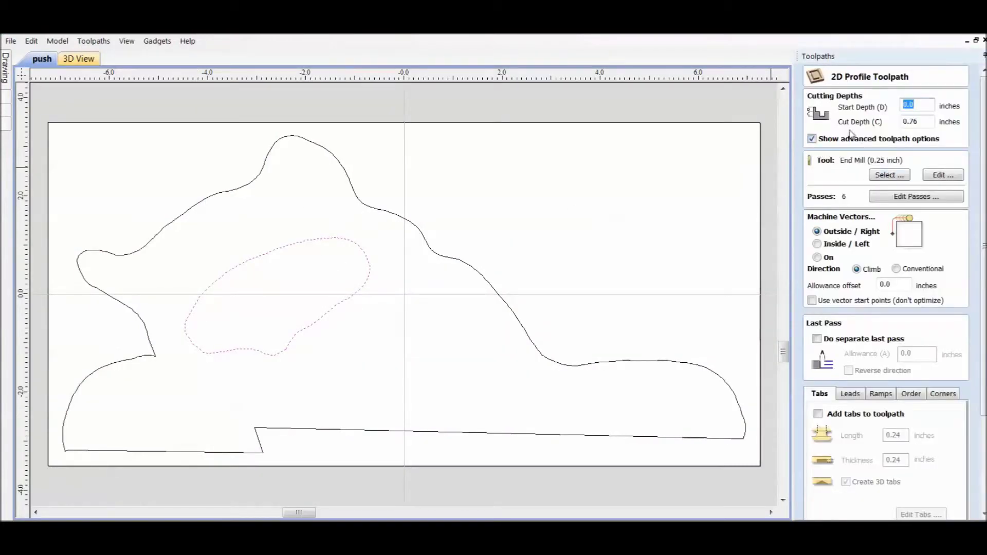
{"action": "left_click", "coordinate": [817, 244]}
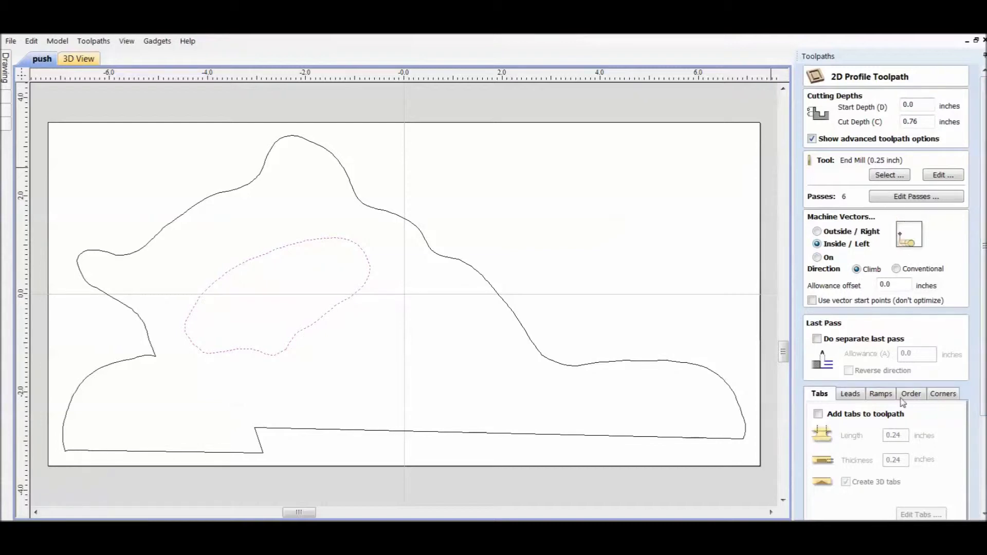
{"action": "scroll", "coordinate": [827, 509], "scroll_direction": "down", "scroll_amount": 4}
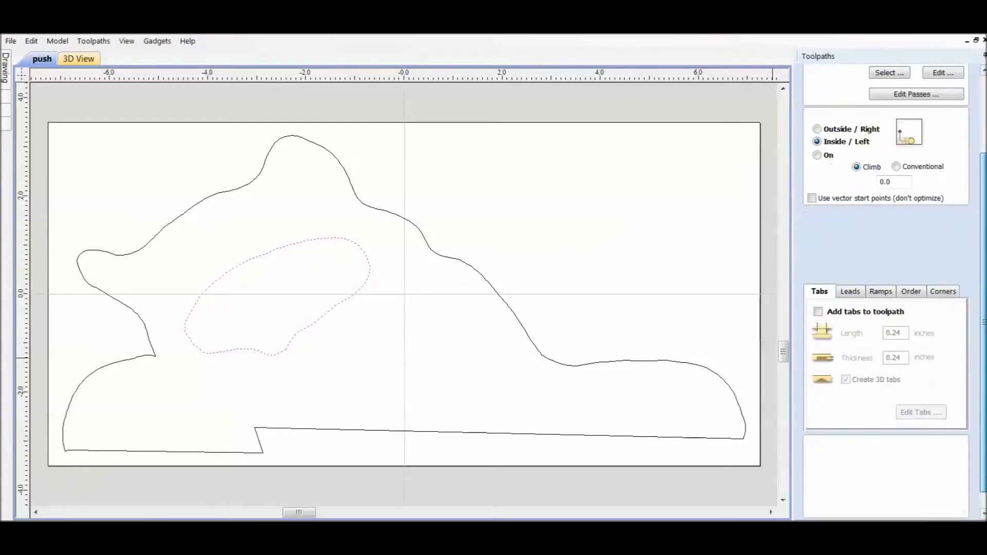
{"action": "left_click", "coordinate": [827, 511]}
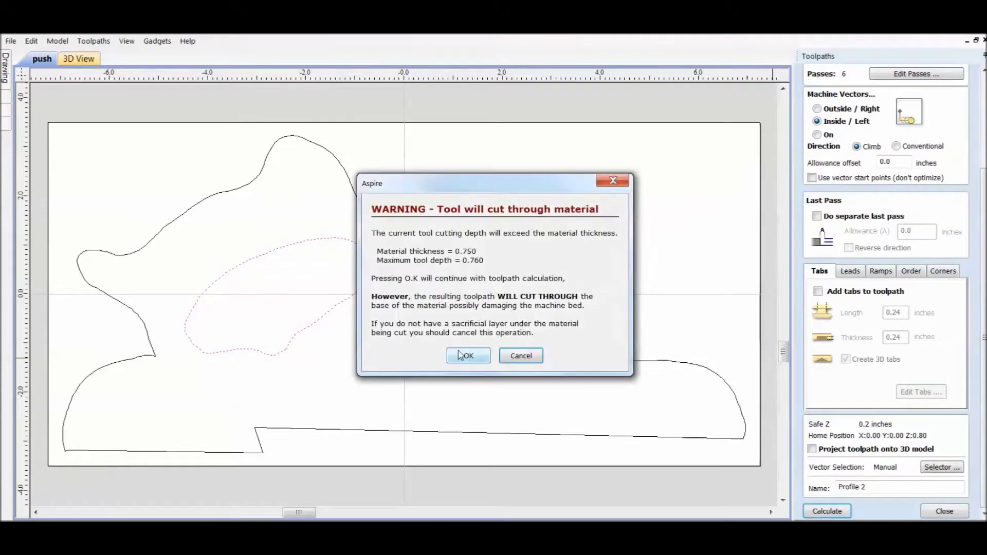
{"action": "left_click", "coordinate": [463, 355]}
Step: Preview the handle hole cut and remove the waste inside and around the part
{"action": "left_click", "coordinate": [880, 287]}
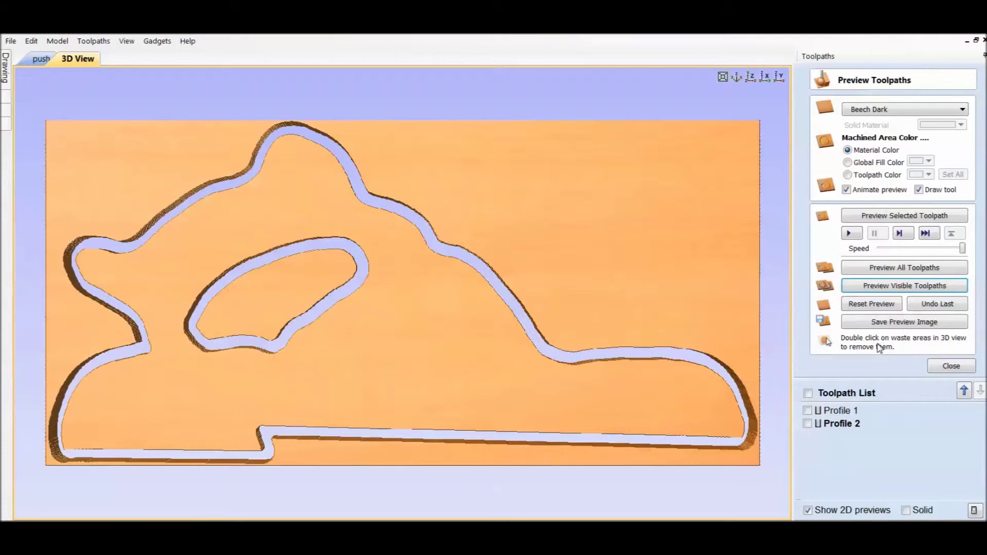
{"action": "double_click", "coordinate": [331, 284]}
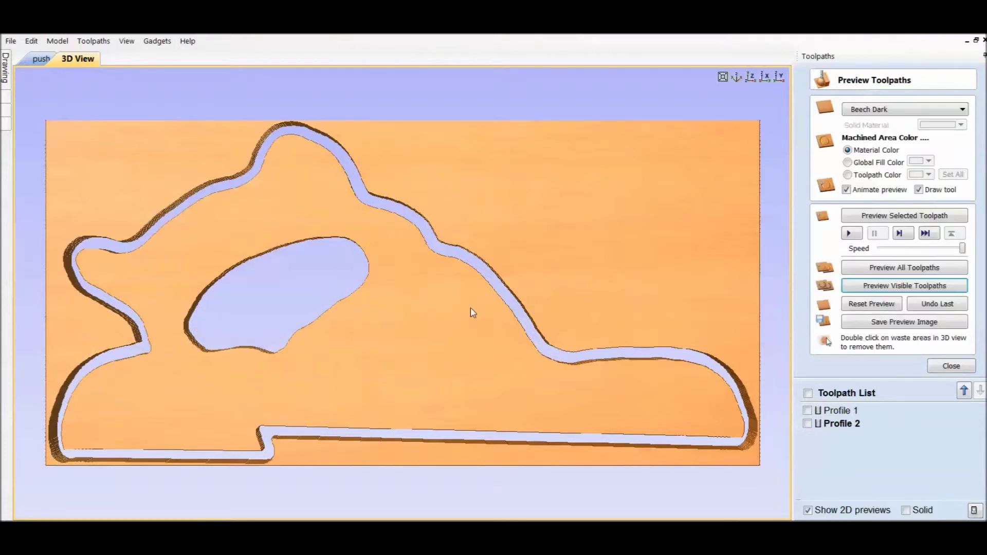
{"action": "double_click", "coordinate": [599, 299]}
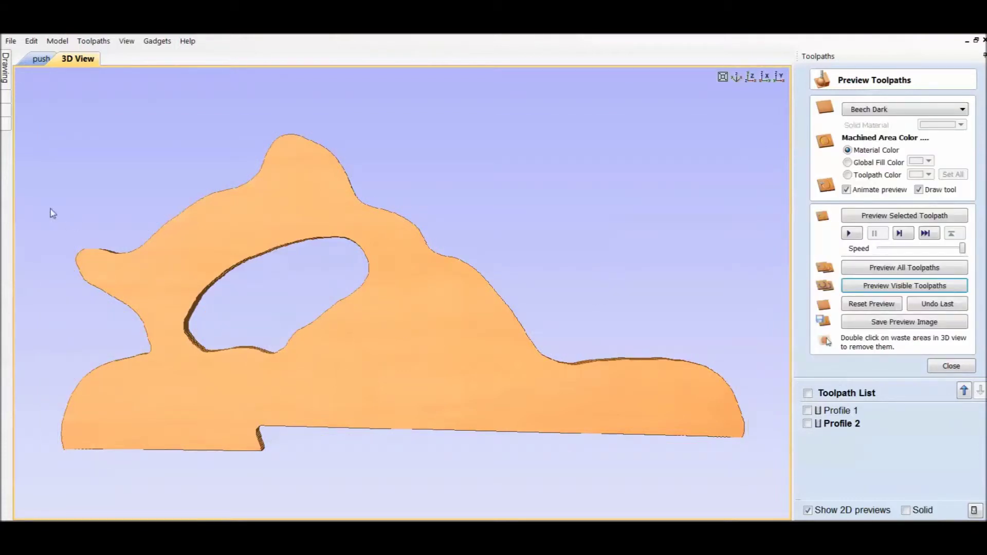
Step: Tilt the 3D preview, then save the project as 'push stick final'
{"action": "left_click_drag", "start_coordinate": [49, 211], "coordinate": [289, 233]}
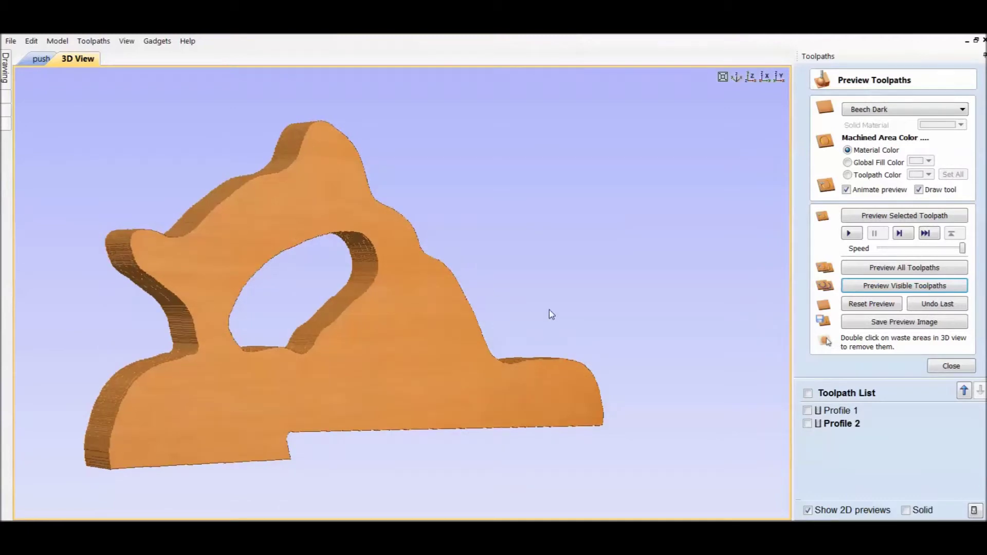
{"action": "left_click", "coordinate": [10, 42]}
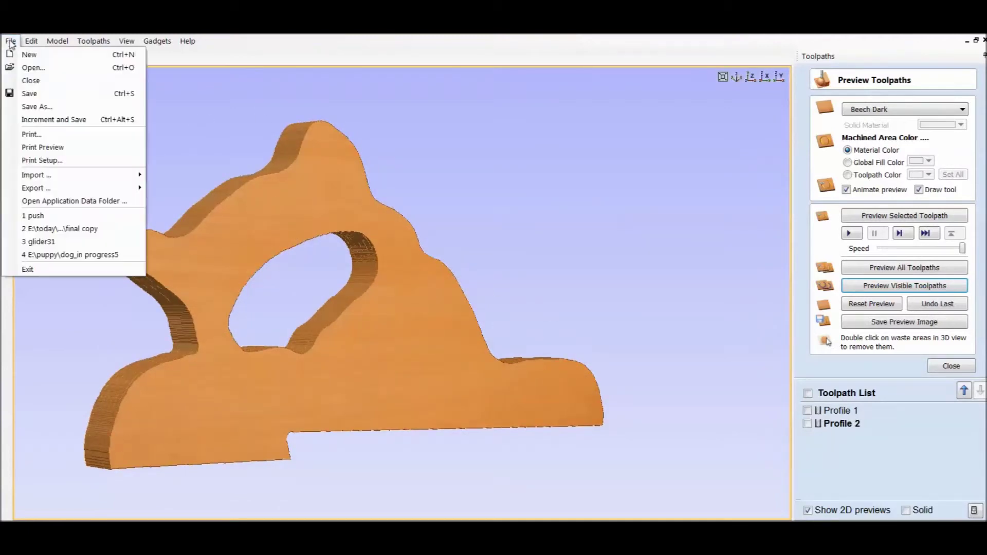
{"action": "left_click", "coordinate": [38, 107]}
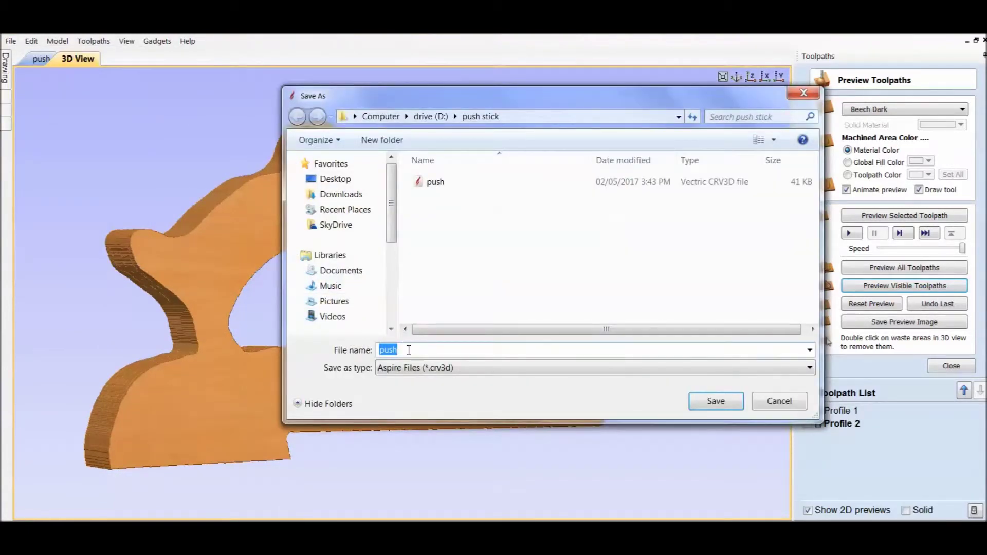
{"action": "type", "text": "push stick final"}
{"action": "key", "text": "Return"}
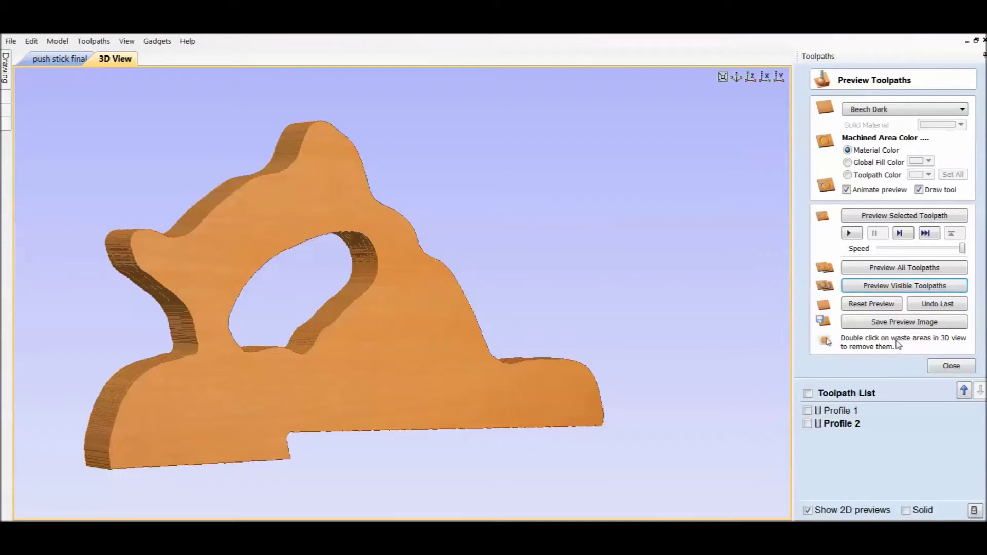
Step: Save the toolpath in Mach2/3 Arcs format as 'mach3 cuts' in D:\push stick
{"action": "left_click", "coordinate": [952, 366]}
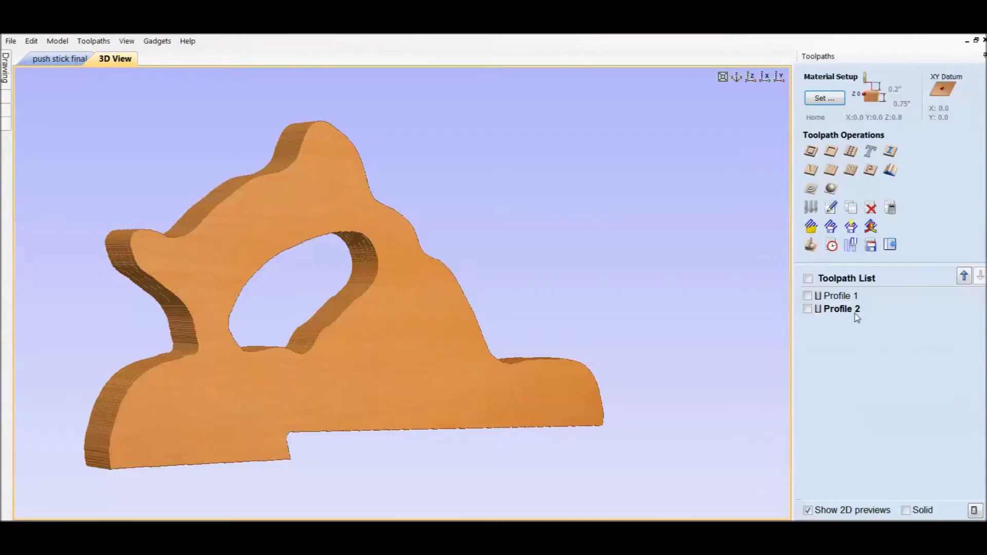
{"action": "left_click", "coordinate": [870, 245]}
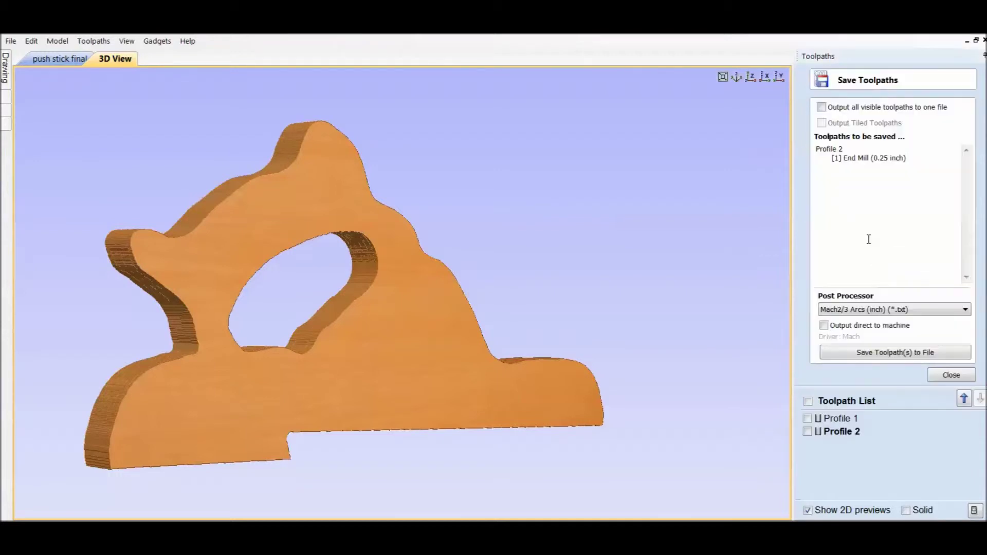
{"action": "left_click", "coordinate": [916, 352]}
{"action": "scroll", "coordinate": [373, 288], "scroll_direction": "down", "scroll_amount": 3}
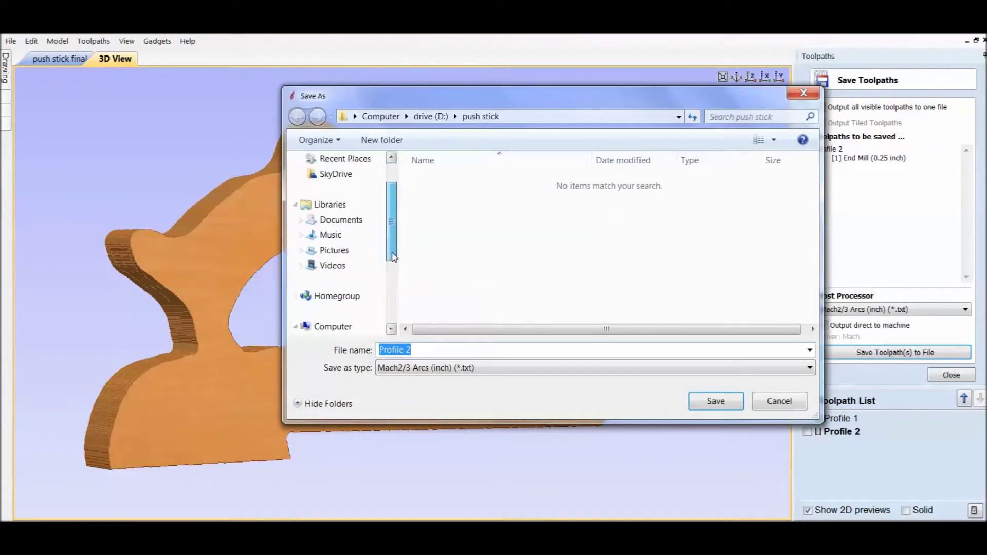
{"action": "scroll", "coordinate": [370, 323], "scroll_direction": "down", "scroll_amount": 2}
{"action": "left_click", "coordinate": [337, 281]}
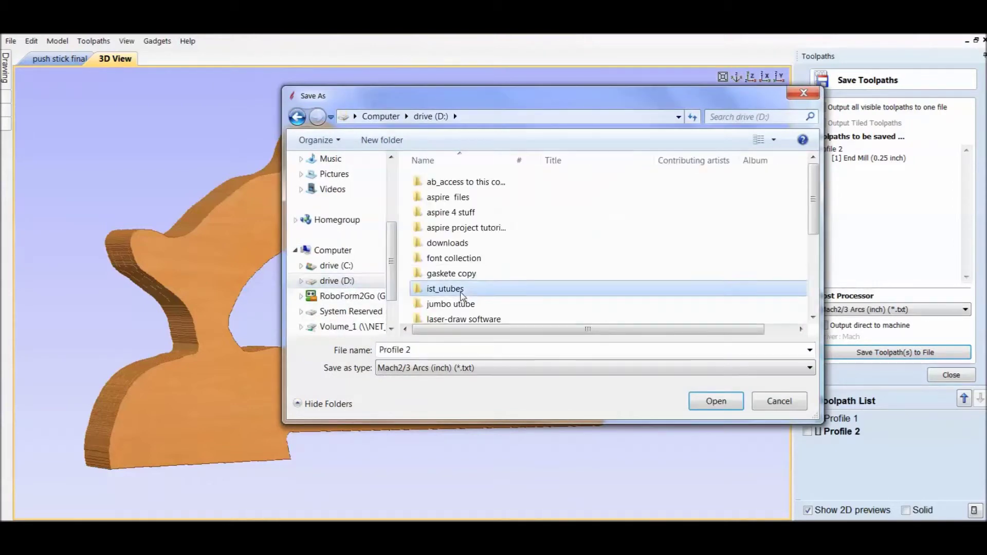
{"action": "scroll", "coordinate": [458, 303], "scroll_direction": "down", "scroll_amount": 5}
{"action": "double_click", "coordinate": [446, 270]}
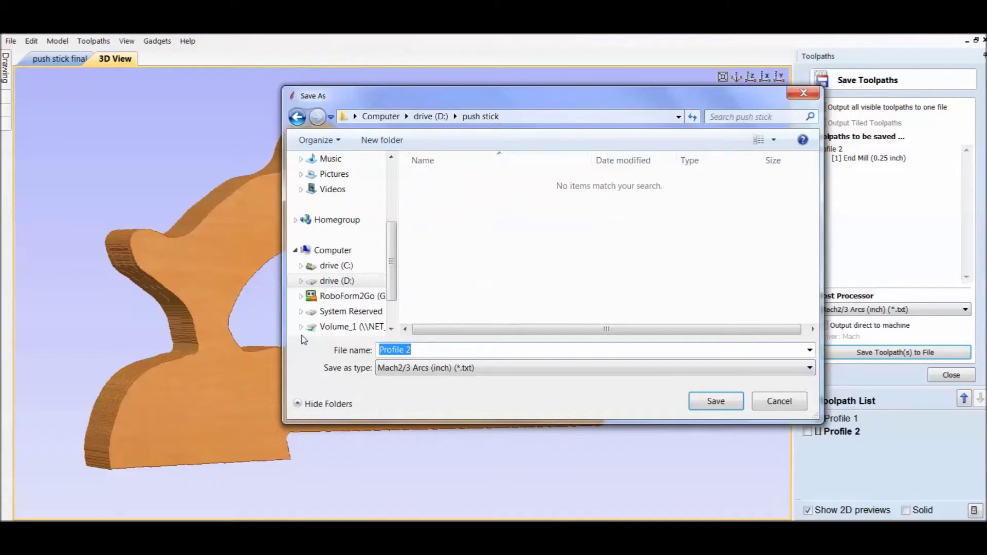
{"action": "type", "text": "mach3 cuts"}
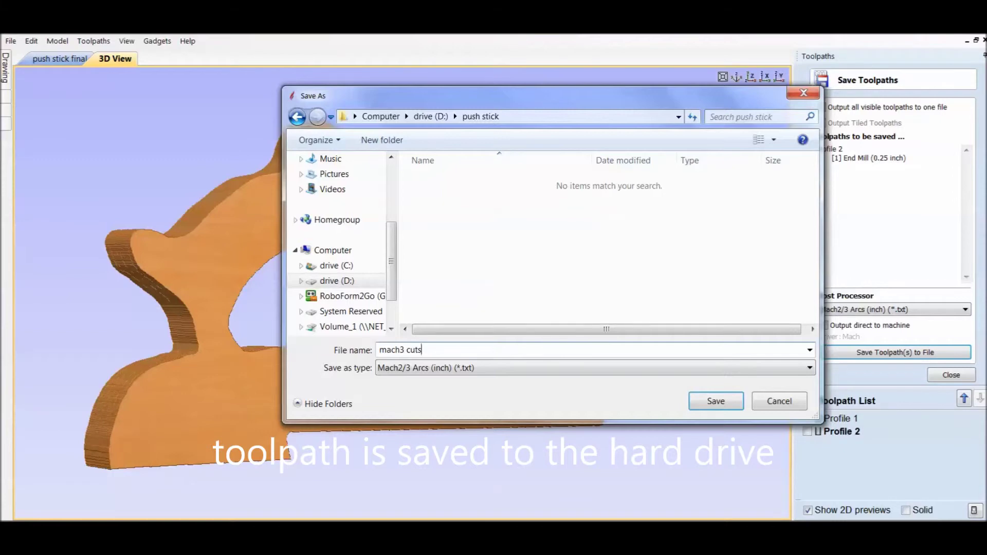
{"action": "key", "text": "Return"}
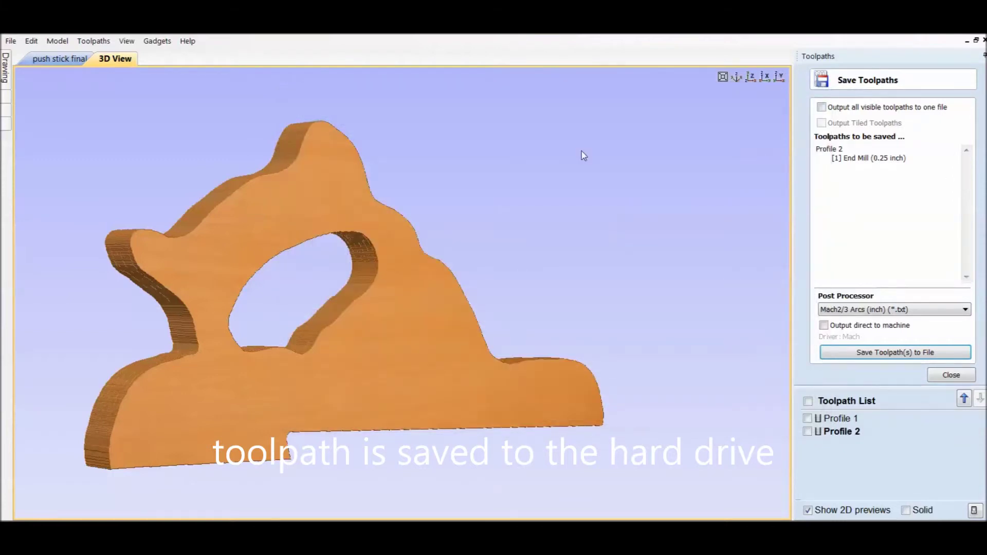